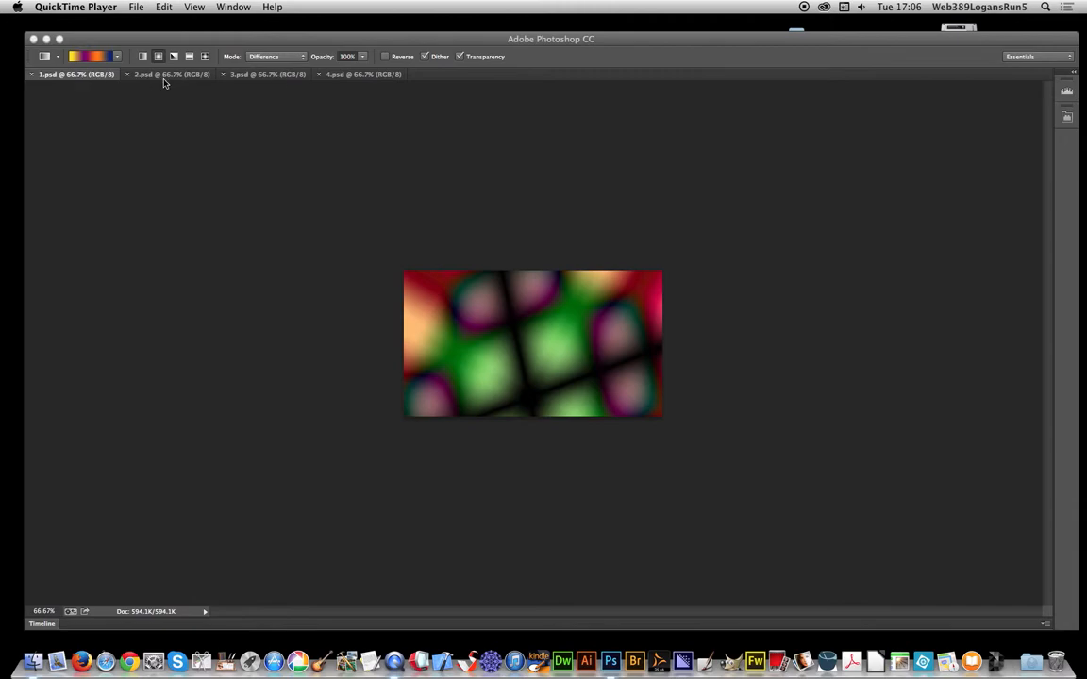
- Review the open images 2.psd, 3.psd and 4.psd and look through the available gradient presets
left_click(170, 80)
left_click(181, 75)
left_click(259, 75)
left_click(366, 75)
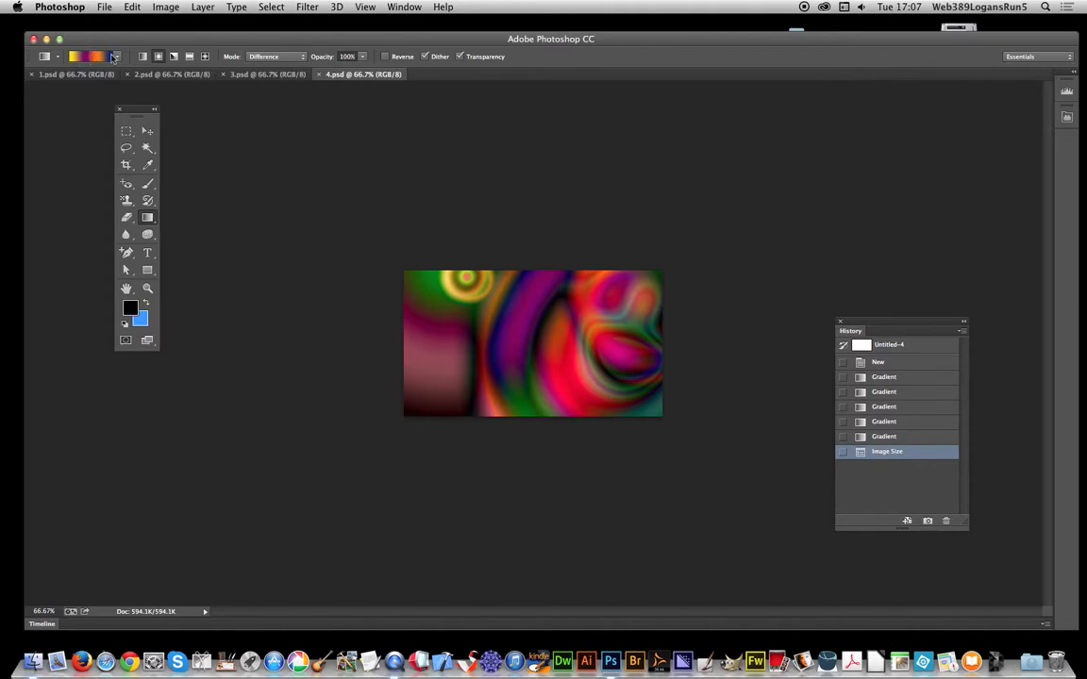
left_click(119, 57)
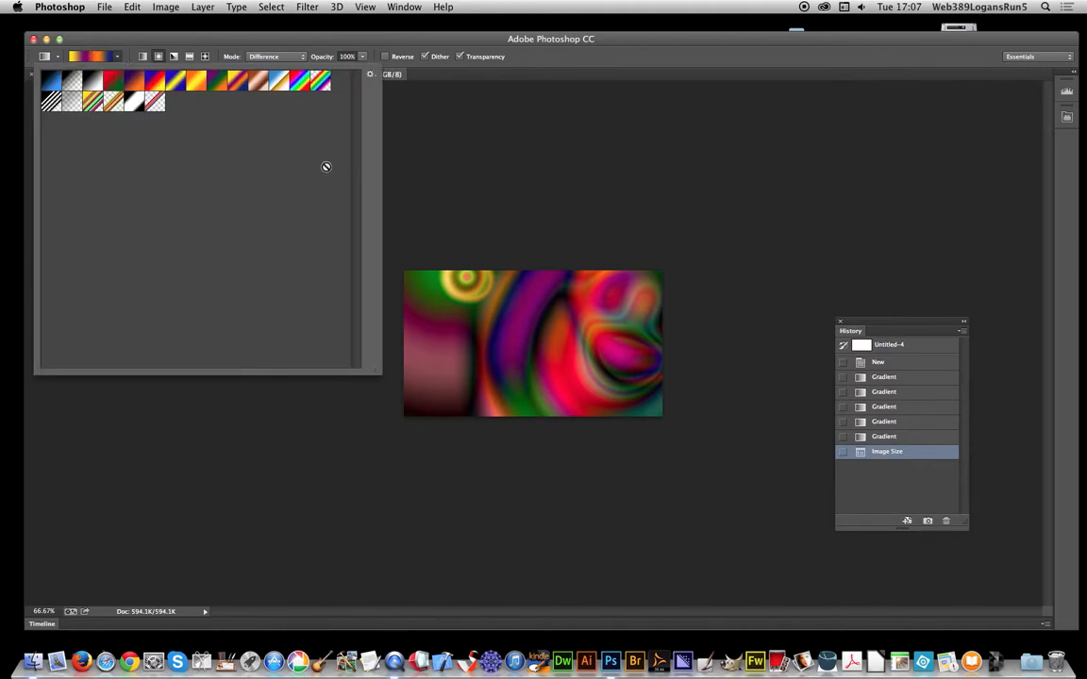
left_click(323, 49)
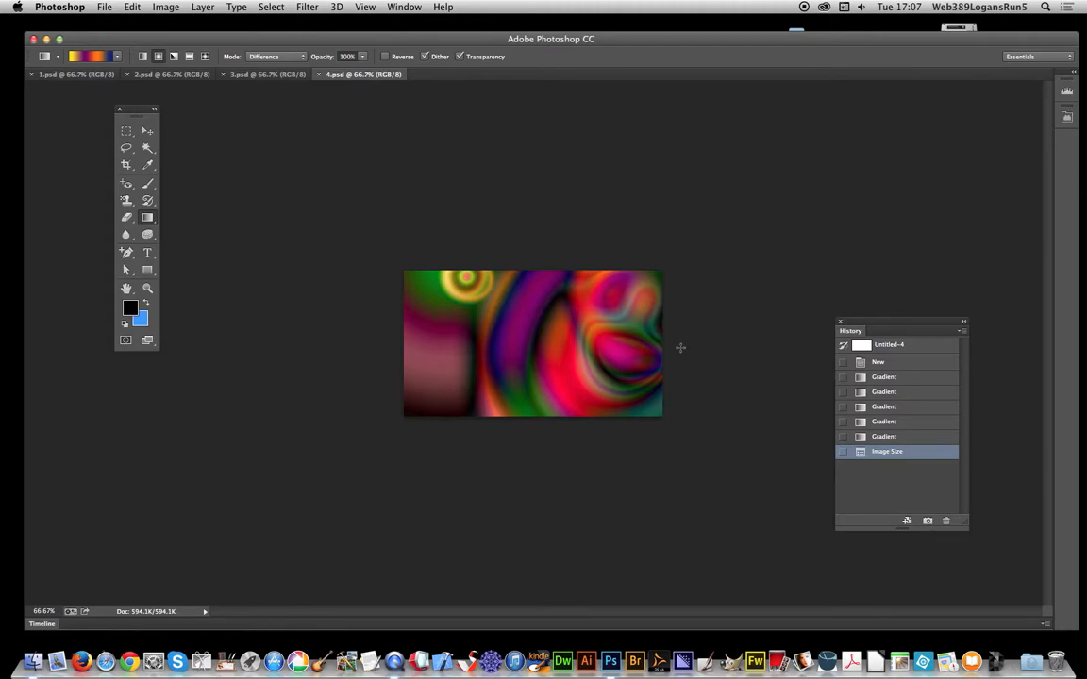
- Try a Difference-mode radial gradient across the 4.psd image and undo it
left_click_drag(601, 360, 467, 305)
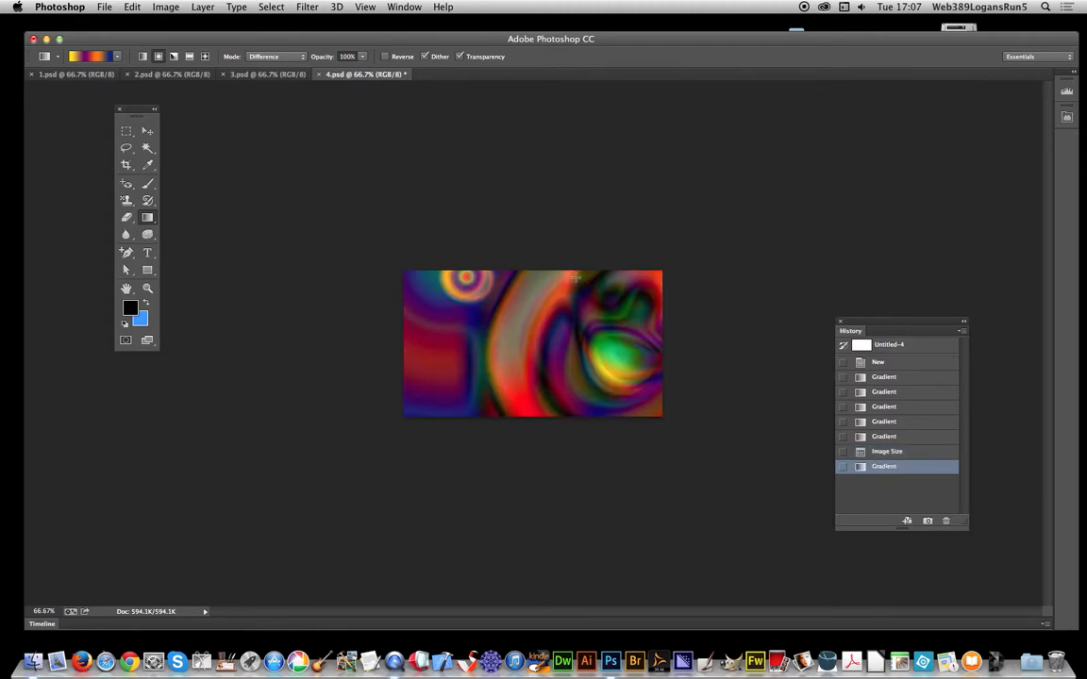
left_click(131, 7)
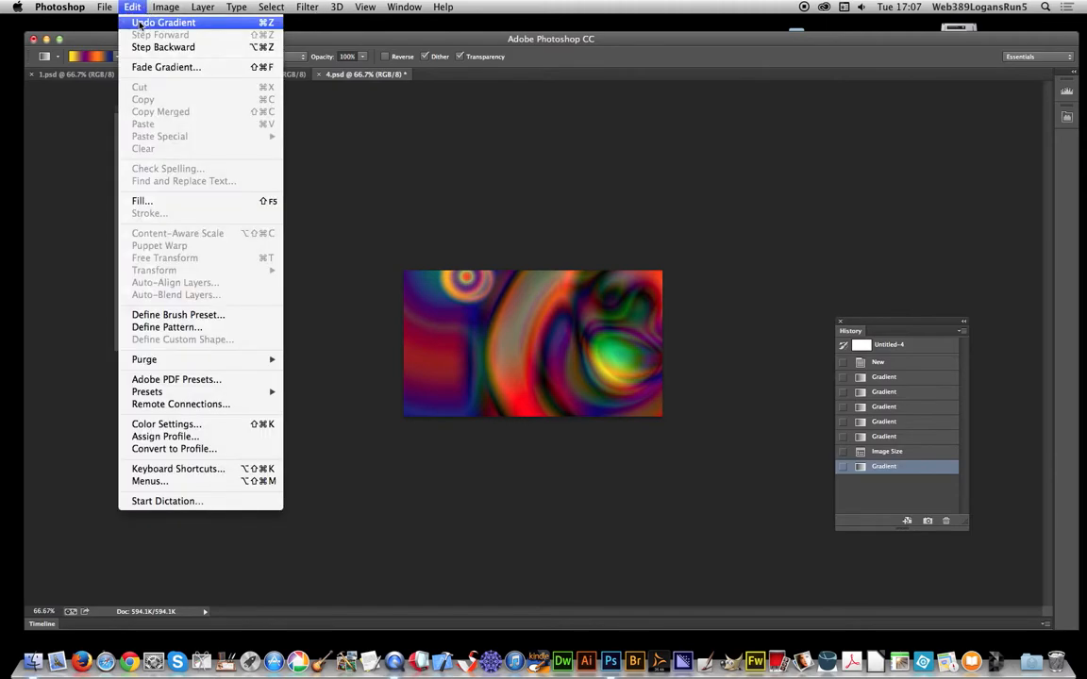
left_click(139, 22)
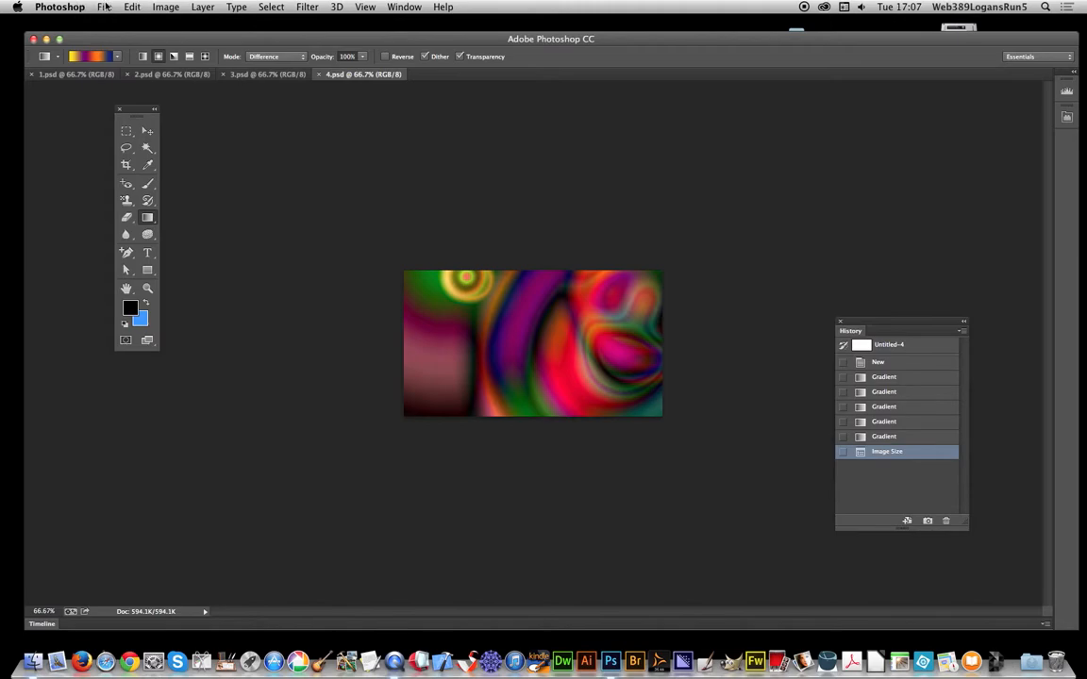
- Start Merge to HDR Pro with all open files, 1.psd to 4.psd, as automatically aligned sources
left_click(105, 6)
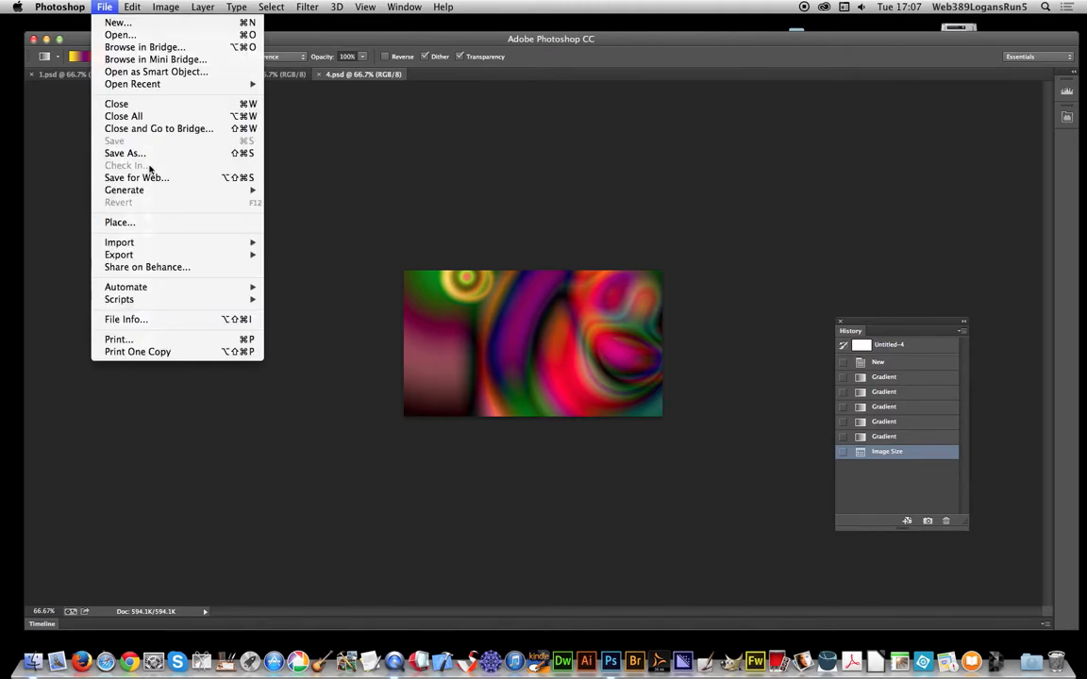
mouse_move(165, 291)
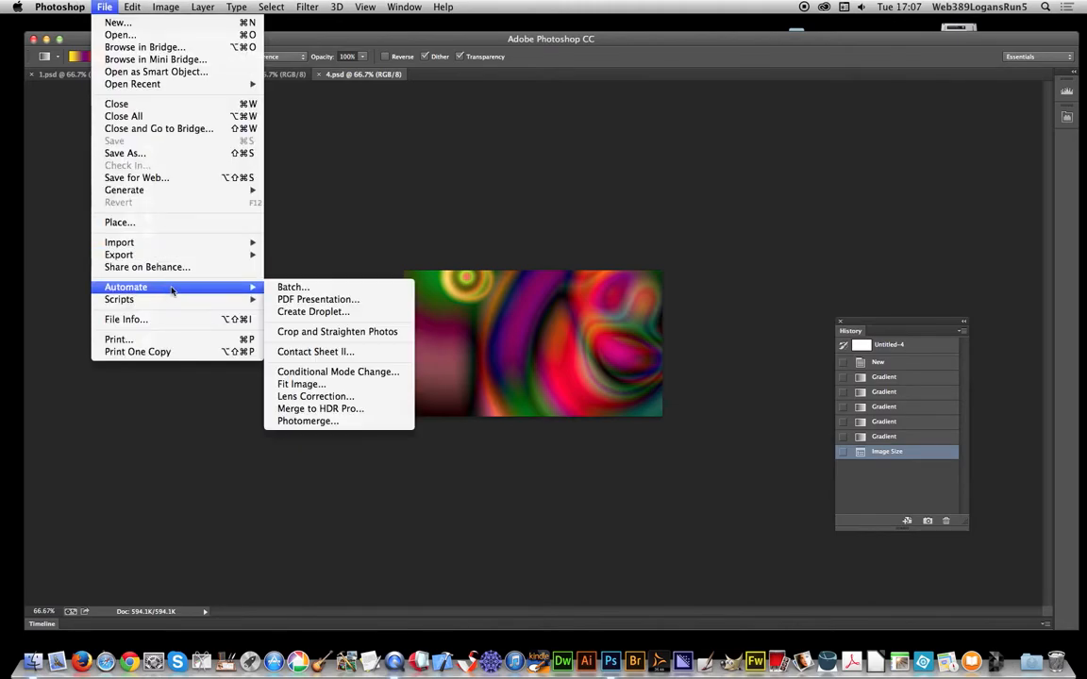
left_click(338, 410)
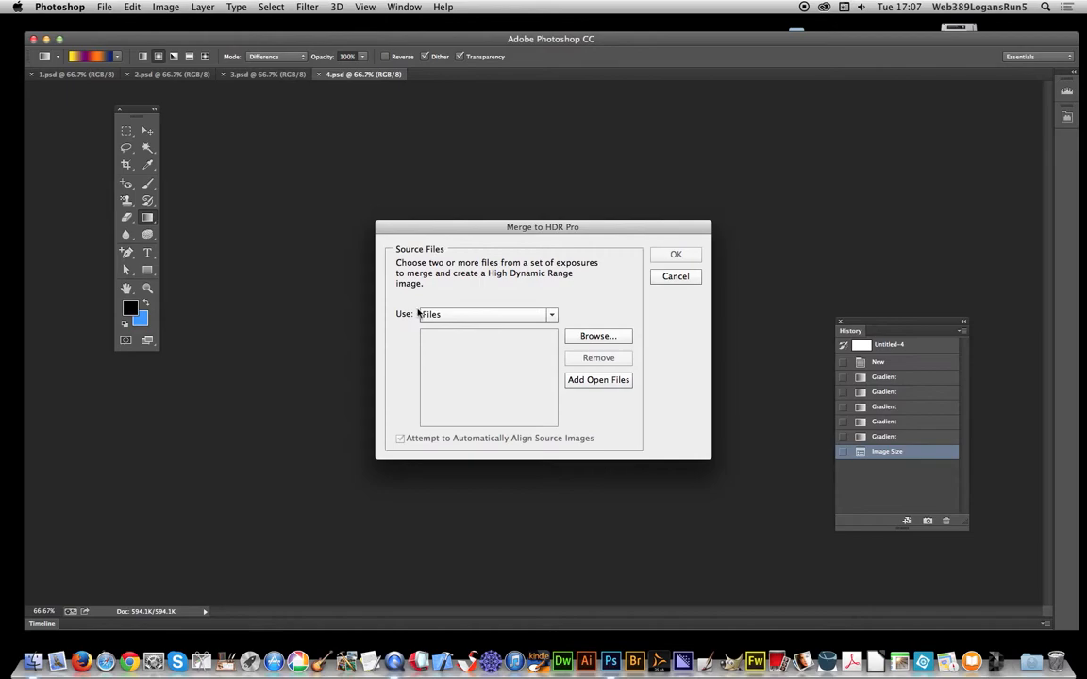
left_click(591, 381)
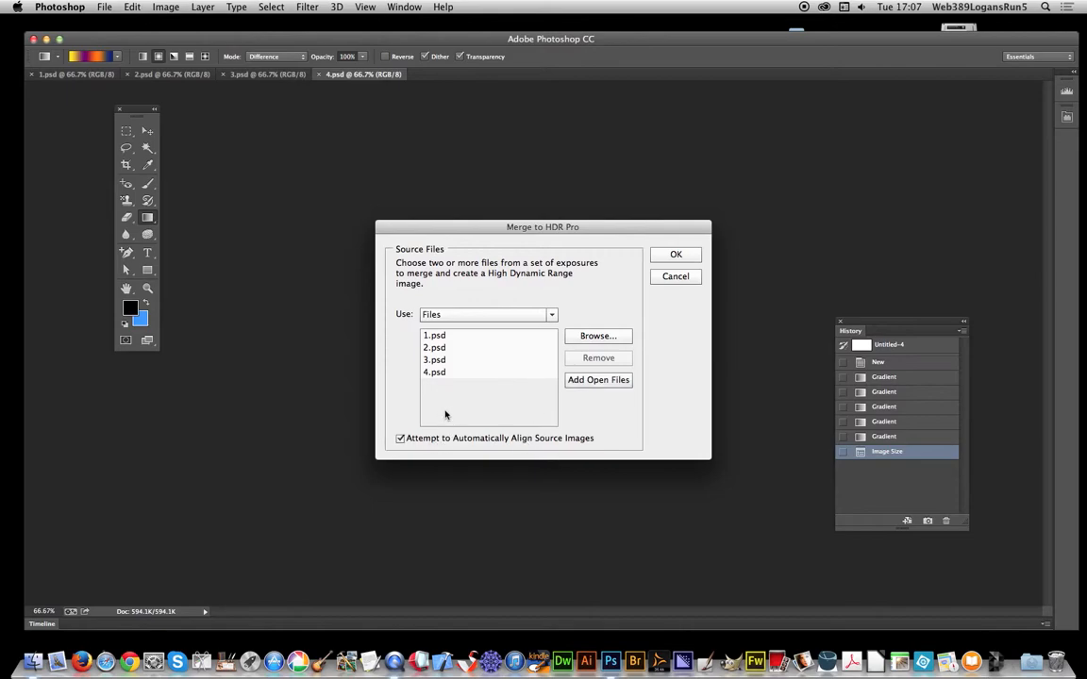
left_click(671, 254)
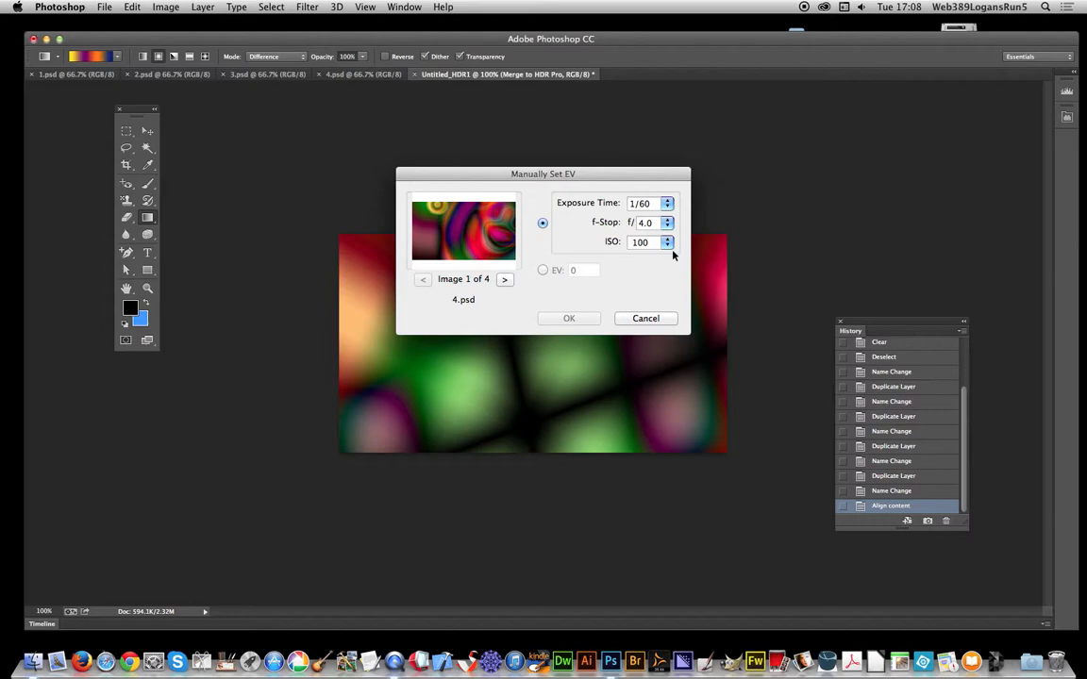
- Set the exposure time of 1.psd, image 4 of 4, to 1/8 and accept the manual EV settings
left_click(505, 280)
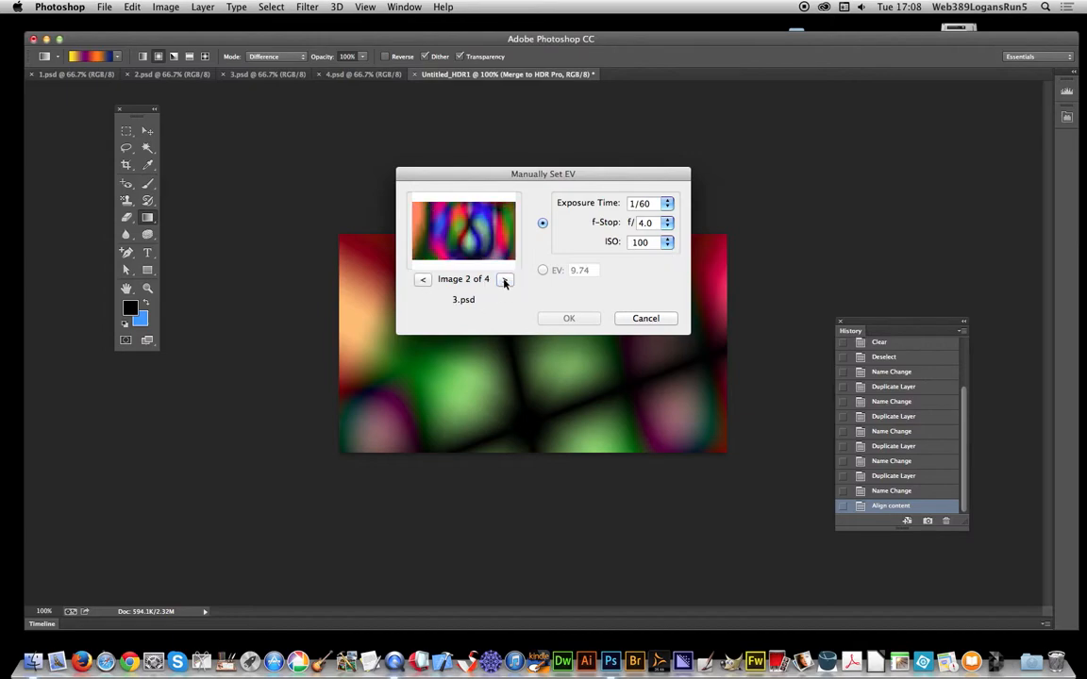
left_click(505, 280)
left_click(504, 280)
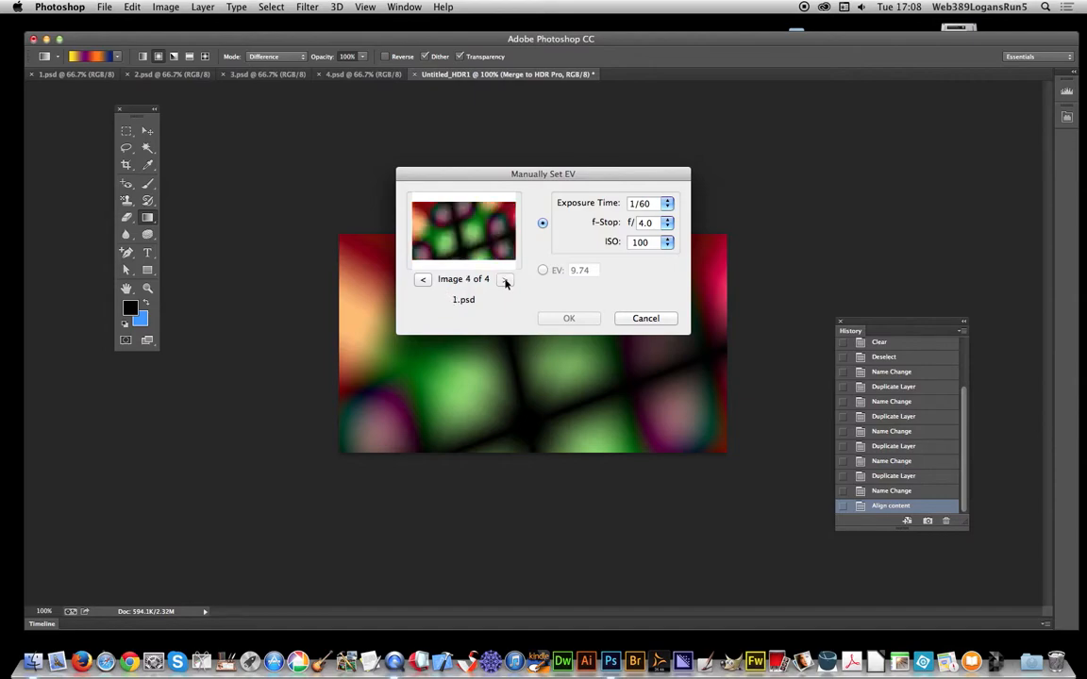
left_click(653, 204)
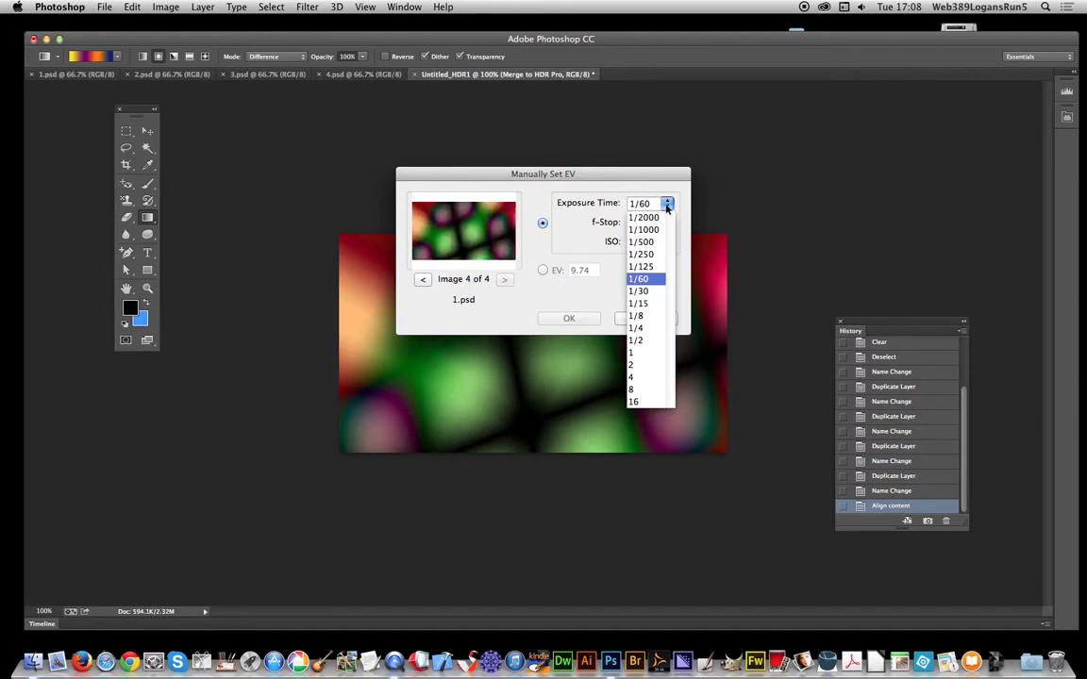
left_click(645, 275)
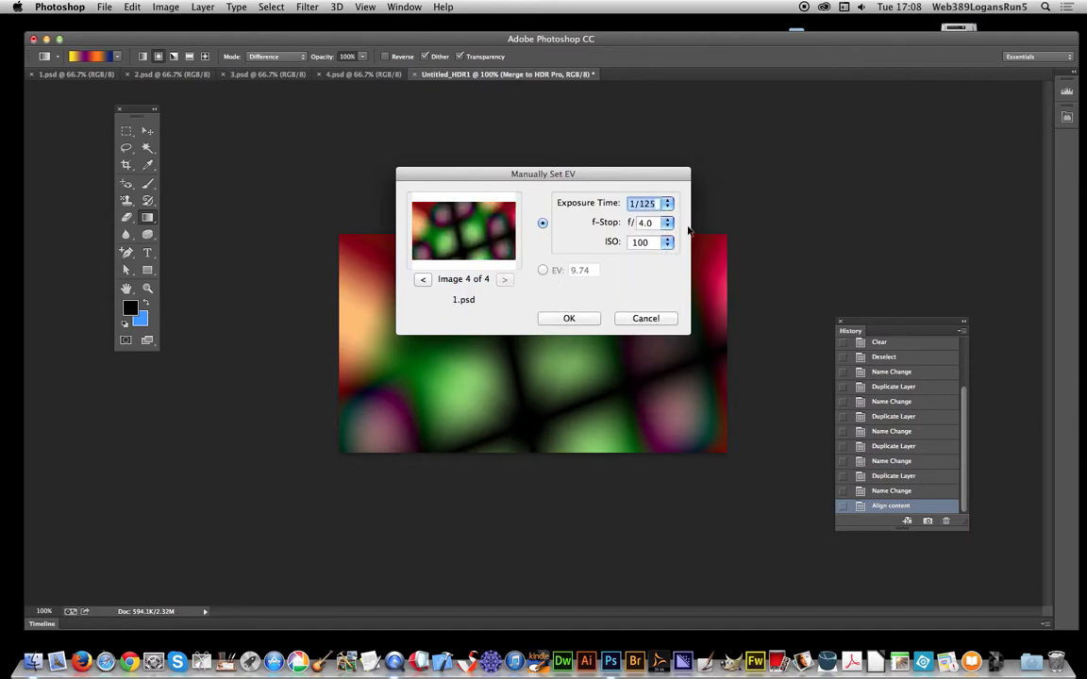
left_click(657, 202)
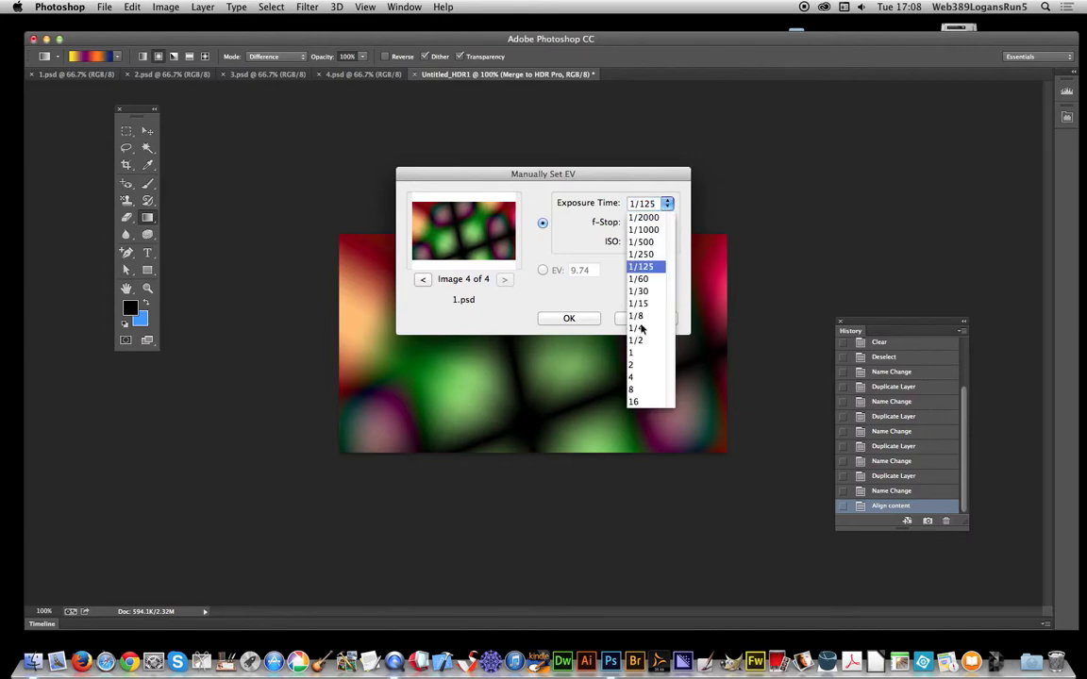
left_click(642, 312)
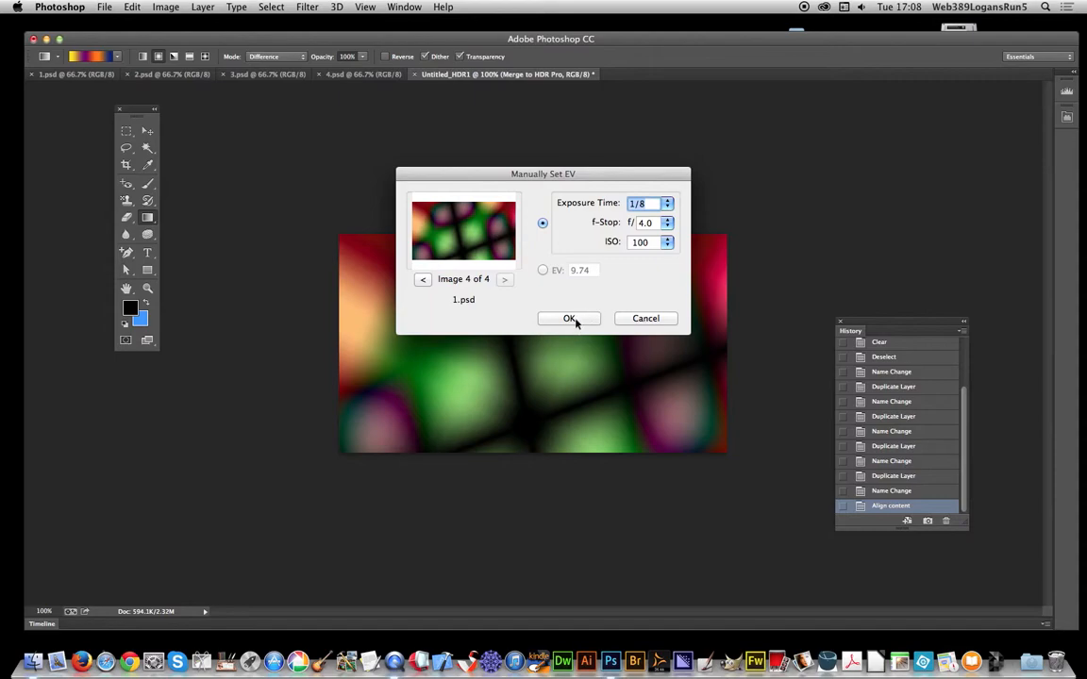
left_click(569, 317)
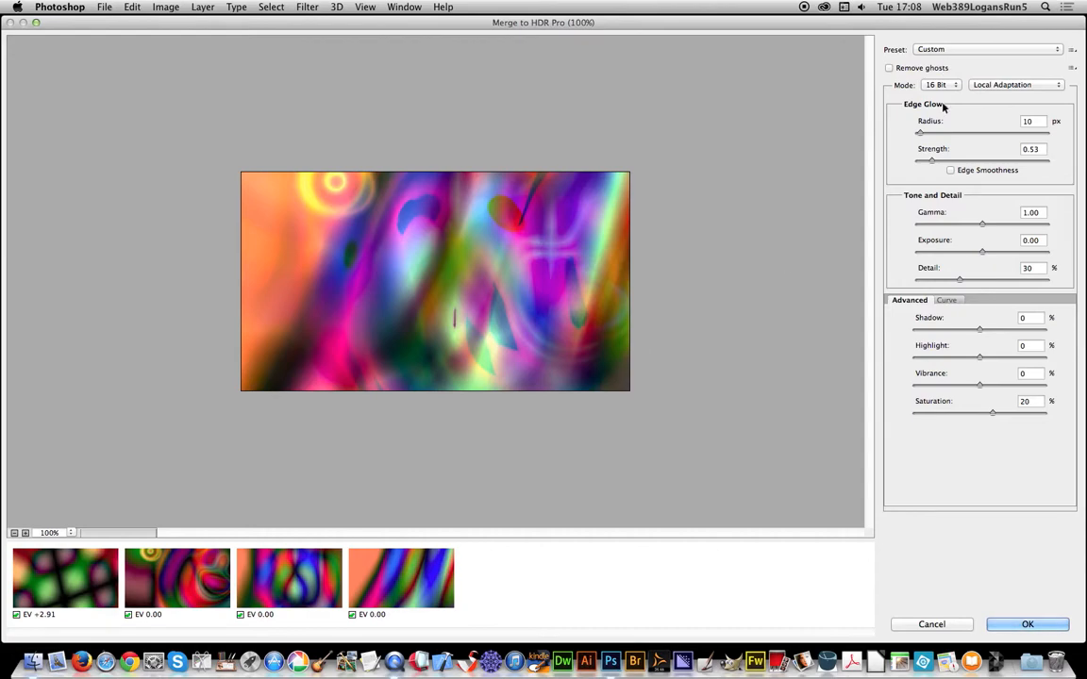
- Darken the HDR toning curve with a midtone point at input 47% and output 37%
left_click(946, 301)
left_click(967, 393)
left_click_drag(964, 390, 977, 415)
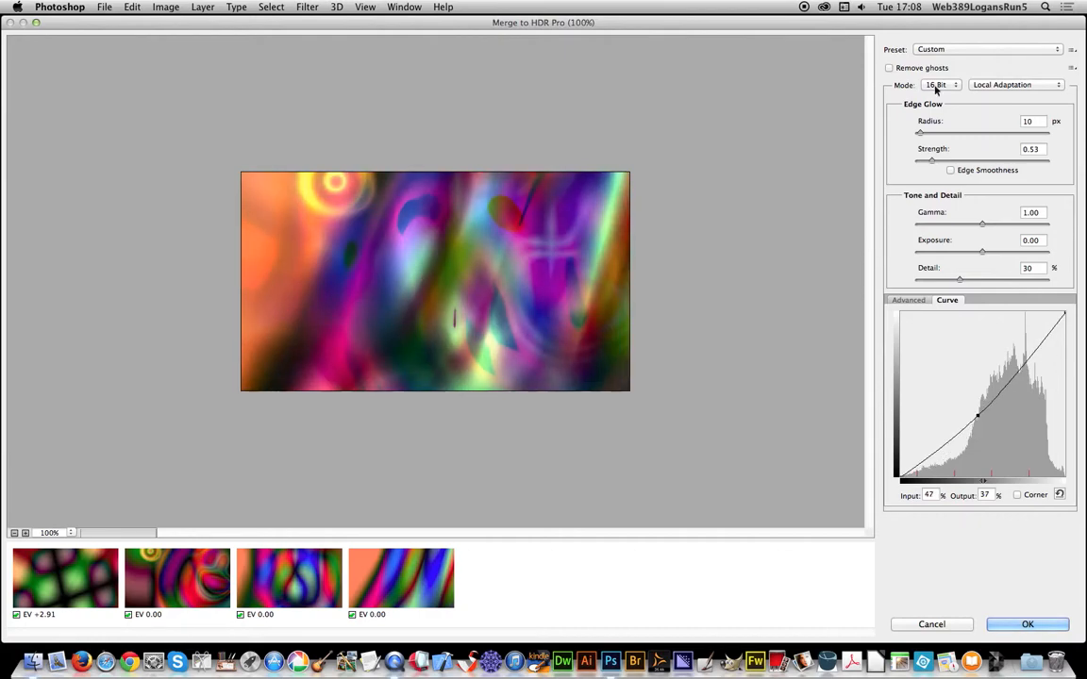
- Switch the HDR mode to 32 Bit and back to 16 Bit, and set the Edge Glow radius to 83 px
left_click(944, 86)
left_click(938, 98)
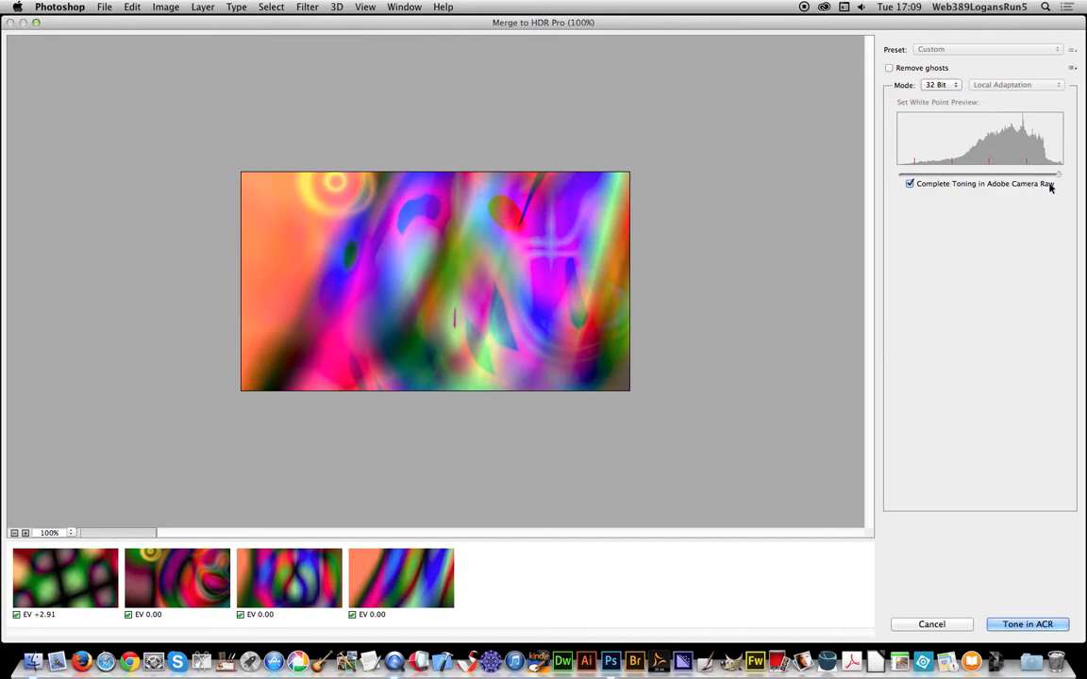
left_click(937, 85)
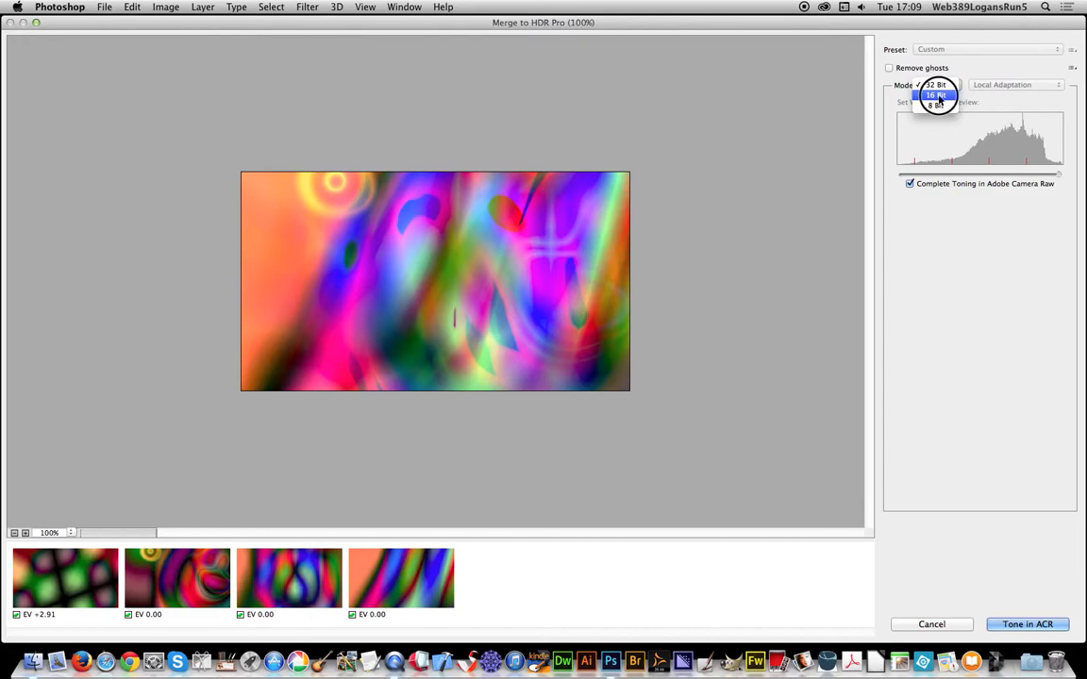
left_click(938, 96)
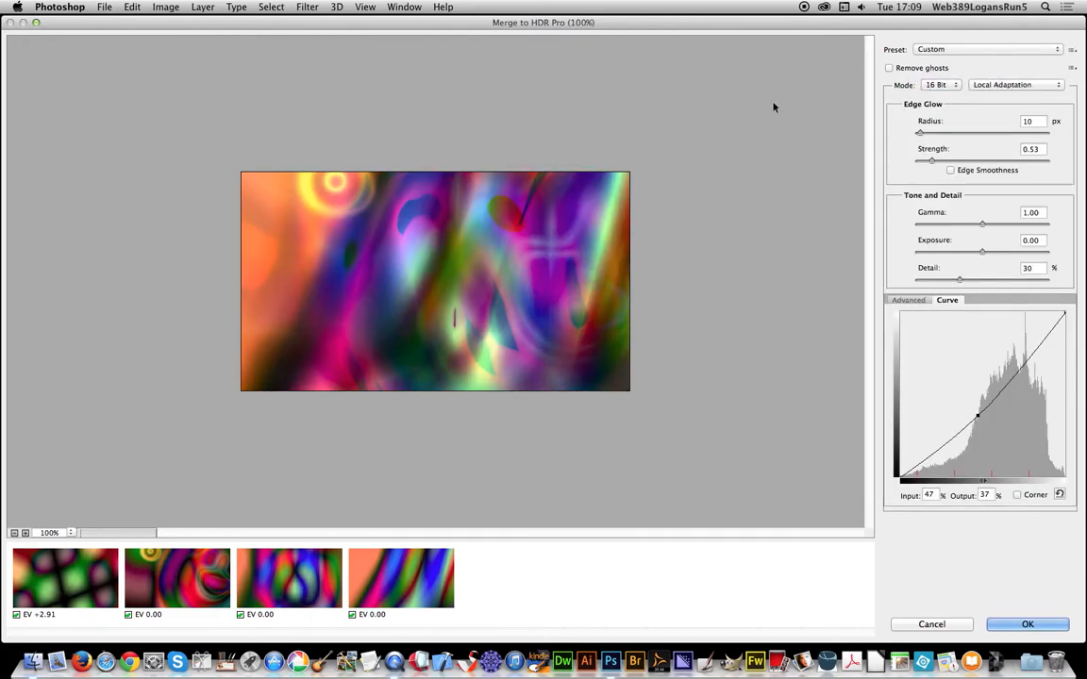
left_click_drag(930, 134, 939, 135)
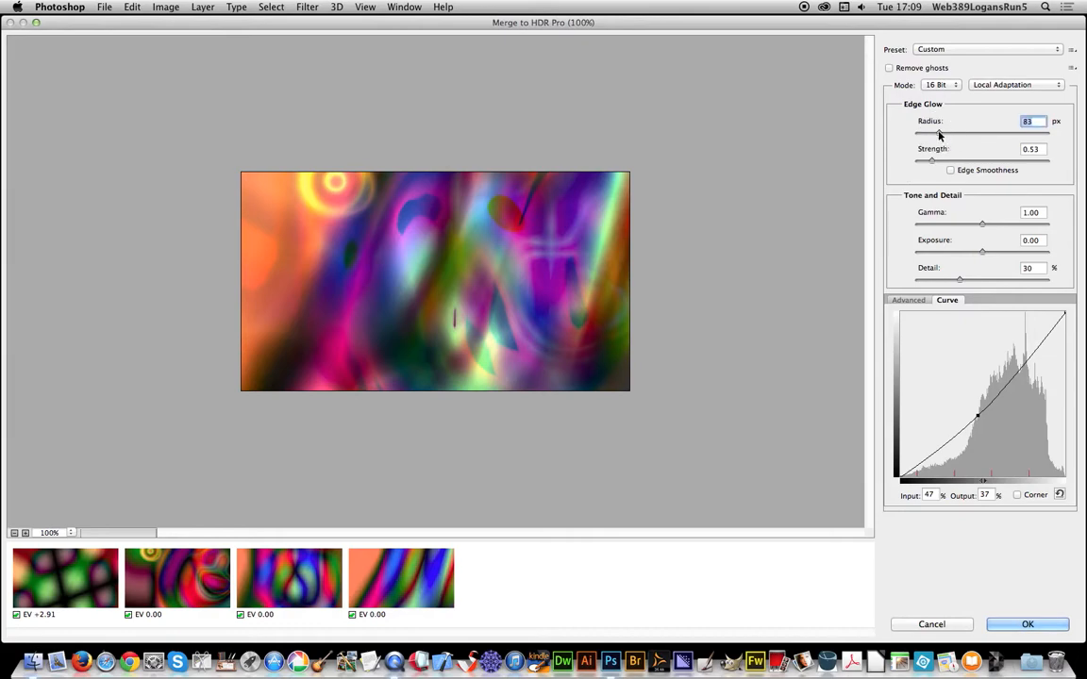
- Apply the Surrealistic High Contrast preset to the HDR merge
left_click(946, 50)
scroll(947, 51, "up", 5)
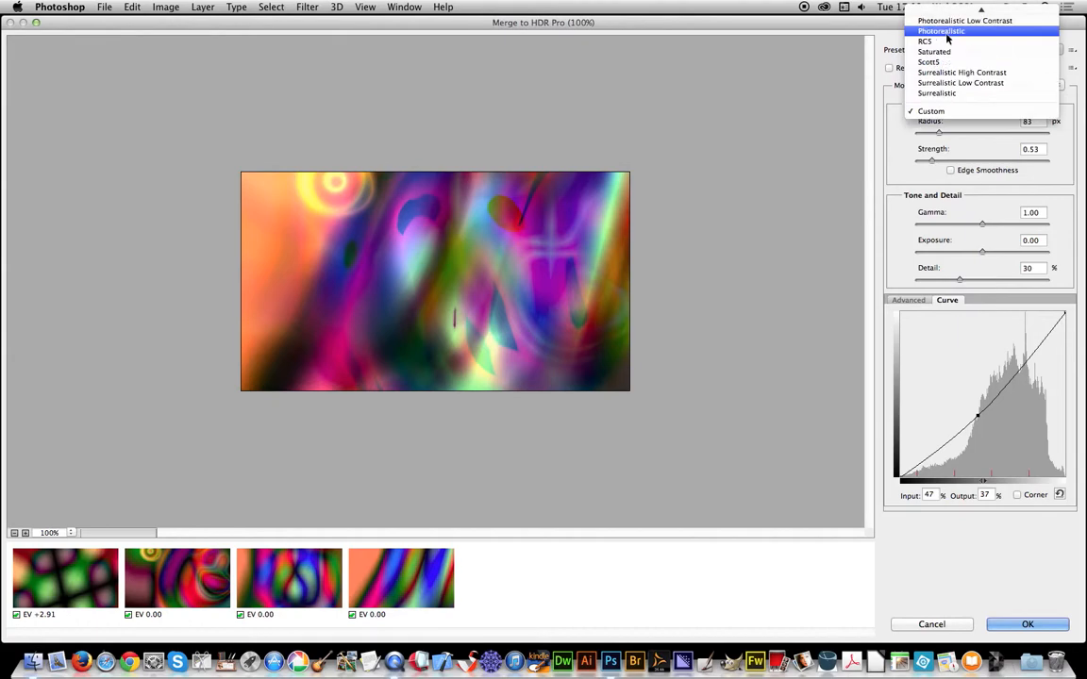
left_click(953, 74)
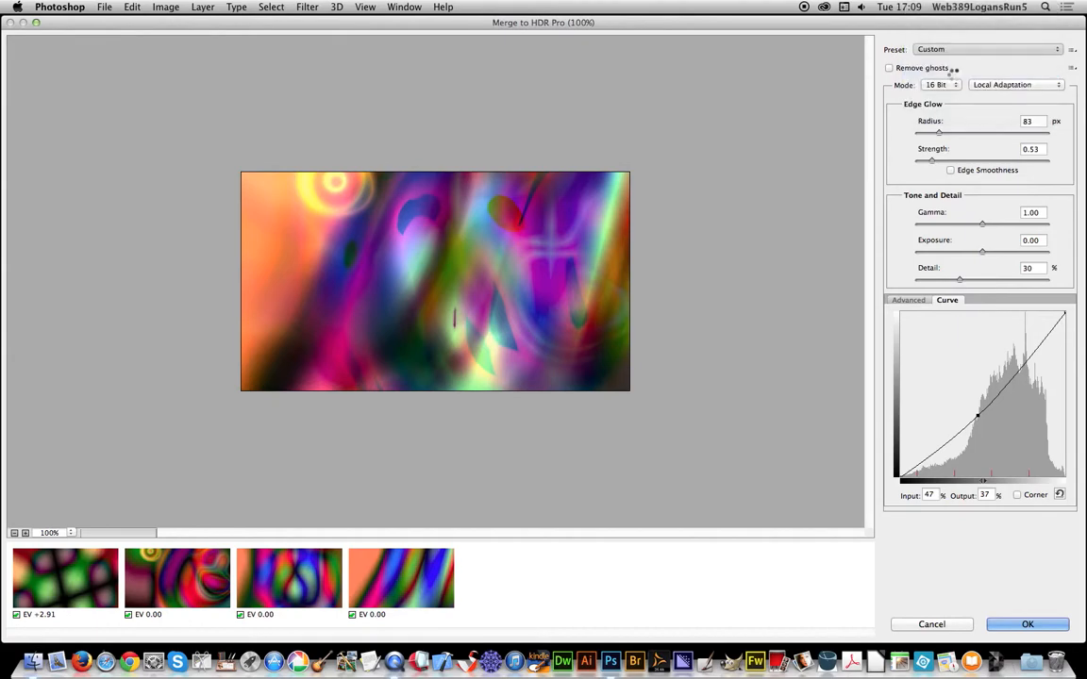
left_click(951, 50)
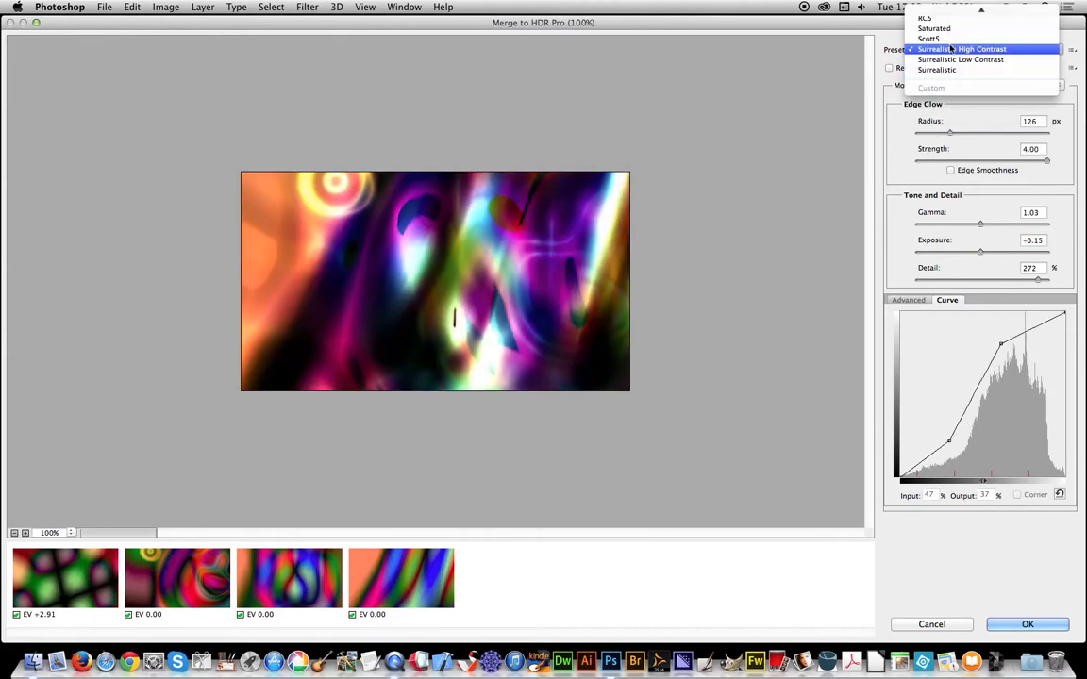
left_click(944, 49)
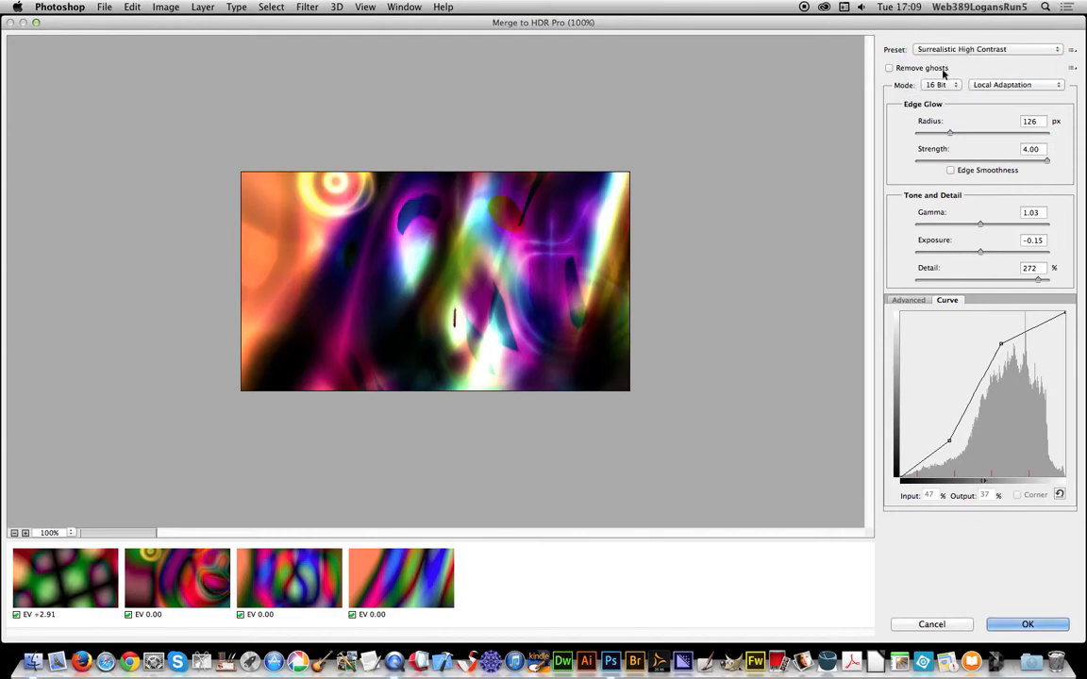
- Lower the toning curve's upper point, set Shadow to -16%, and accept the HDR merge
left_click_drag(1000, 345, 1014, 363)
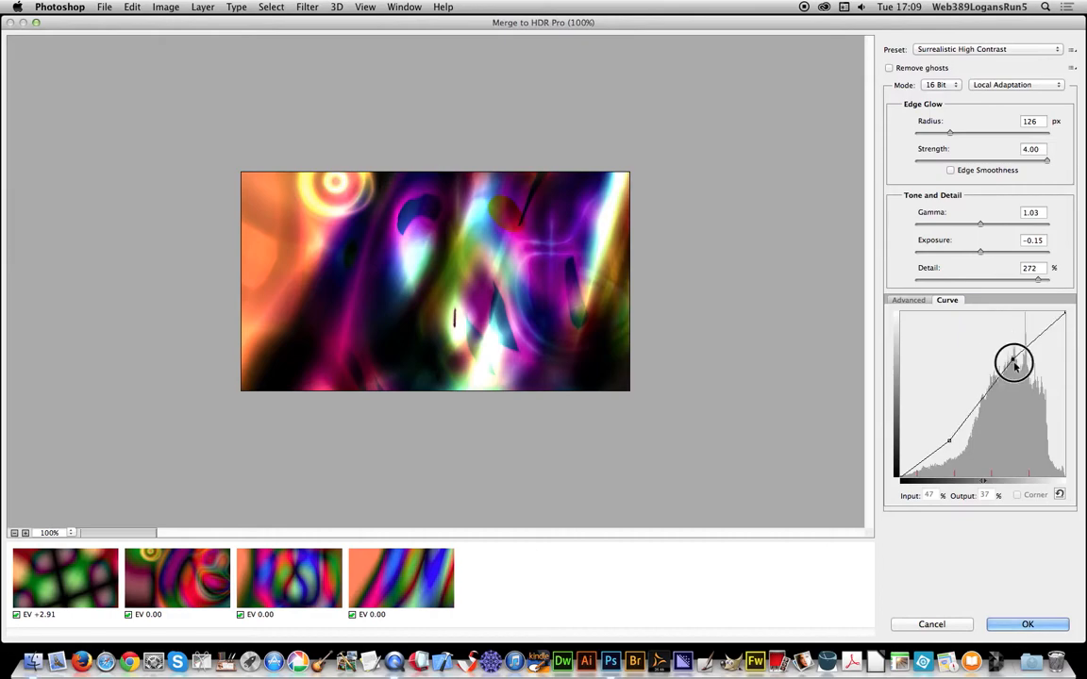
left_click(911, 300)
left_click_drag(954, 329, 969, 329)
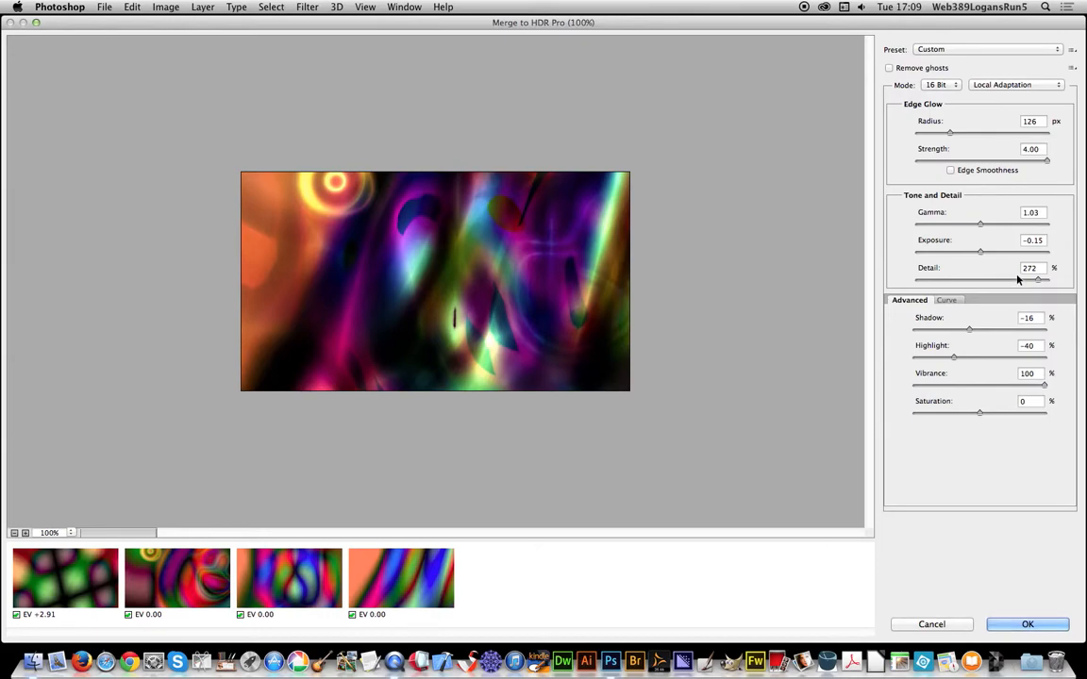
left_click(1026, 624)
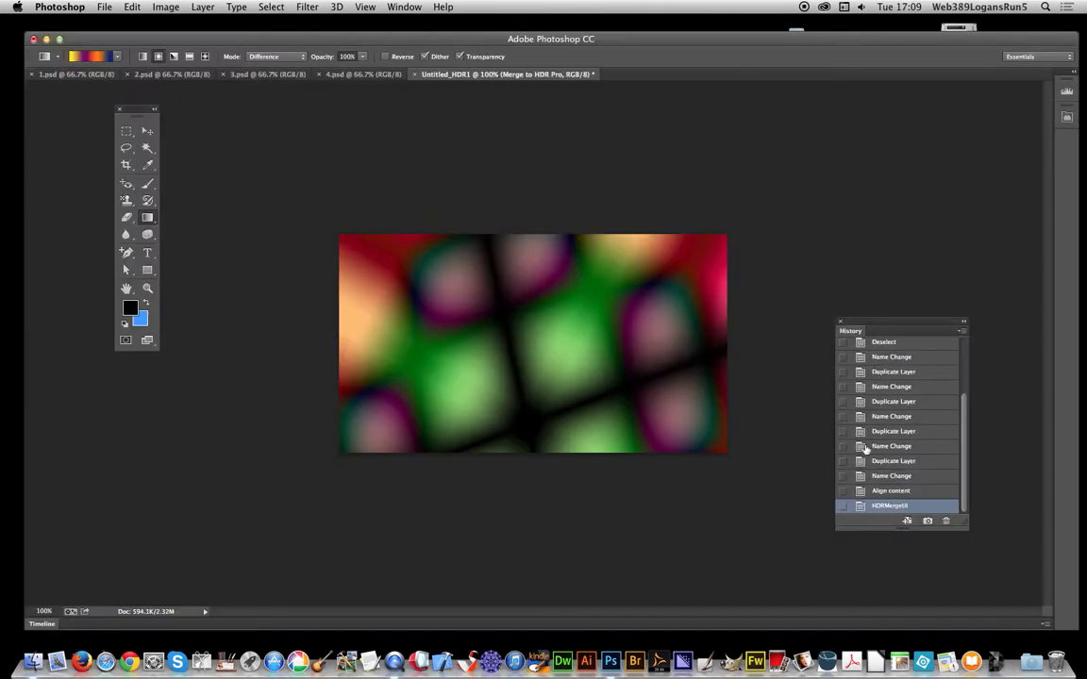